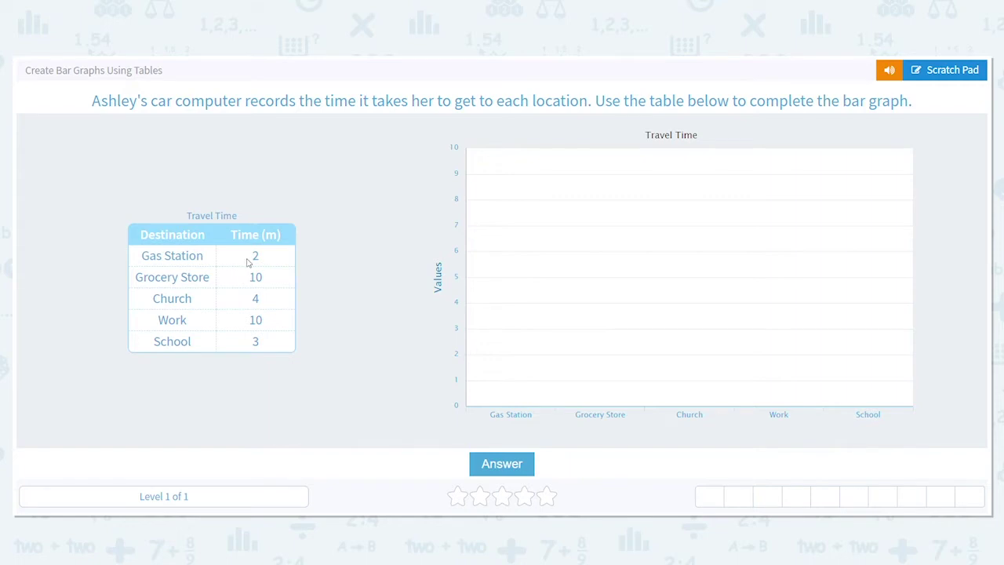
Step: Set the Travel Time bars to Gas Station 2, Grocery Store 10, Church 4, Work 10, School 3, and submit
click(505, 370)
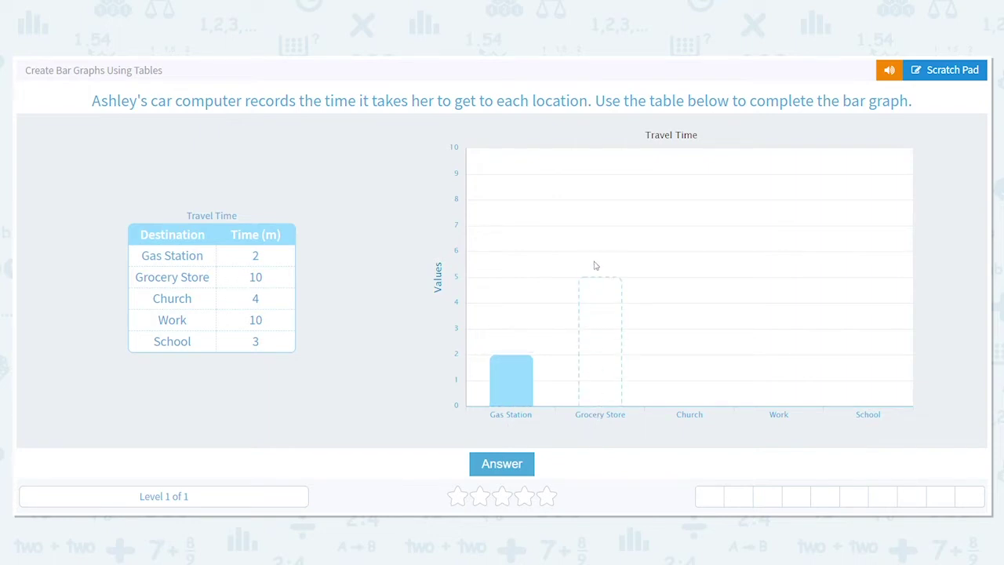
click(594, 159)
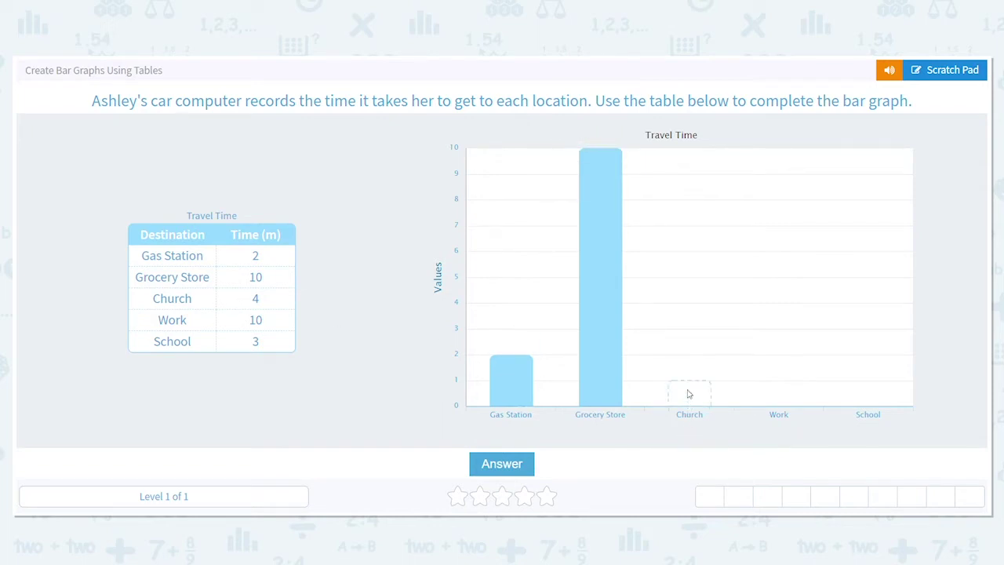
click(684, 315)
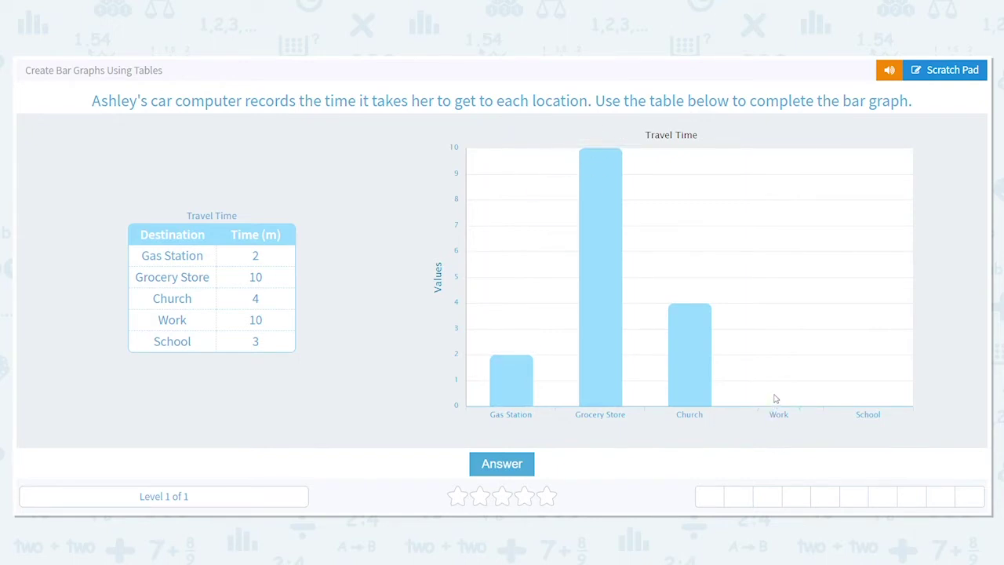
click(767, 163)
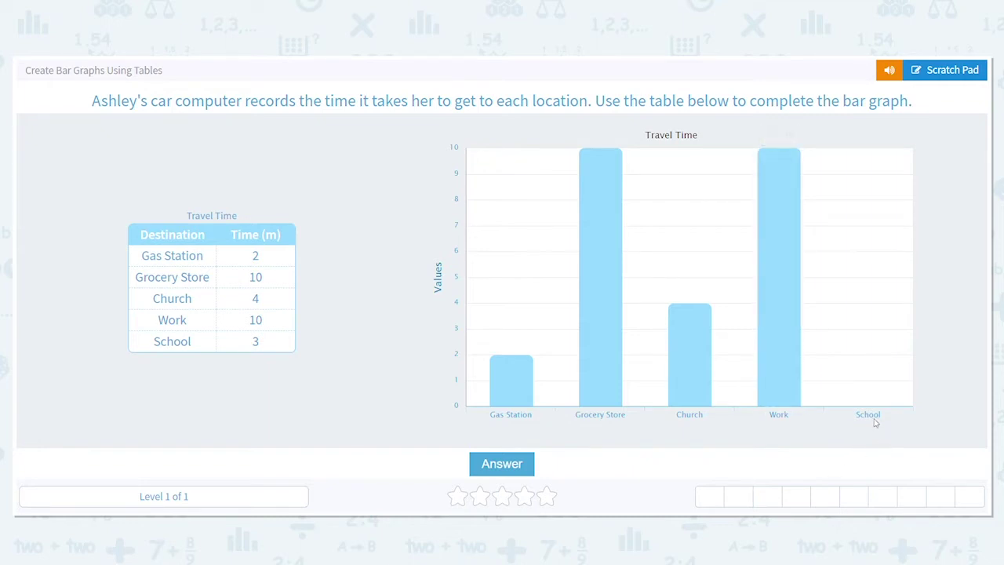
click(864, 345)
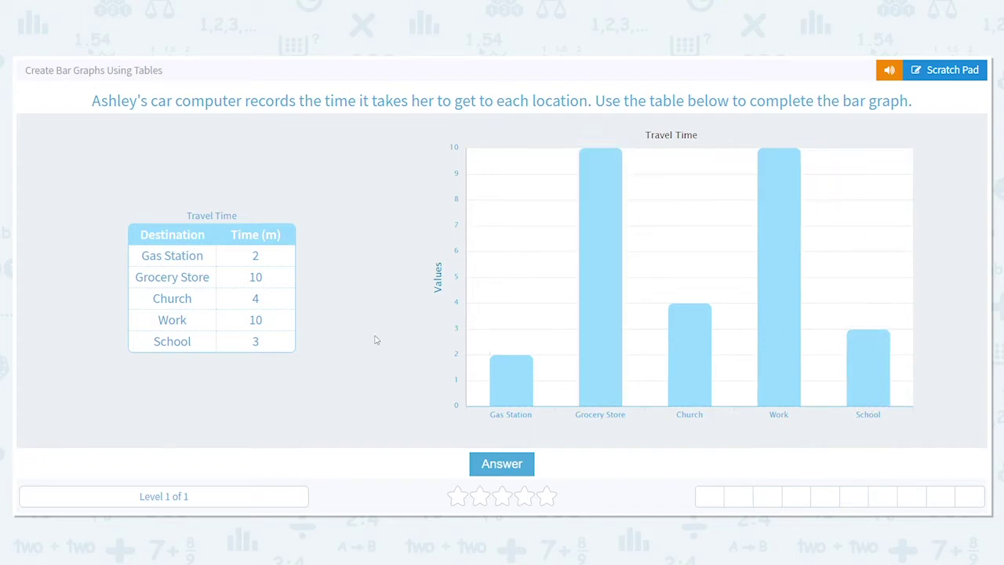
click(493, 469)
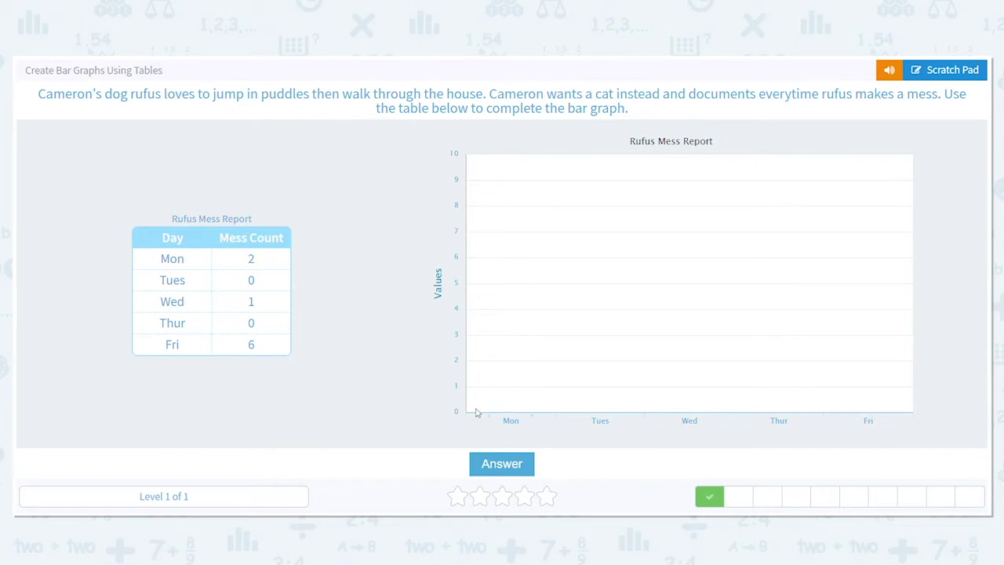
Step: Set the mess-count Mon bar to 2 and Wed to 1, and raise Fri toward 6
click(509, 375)
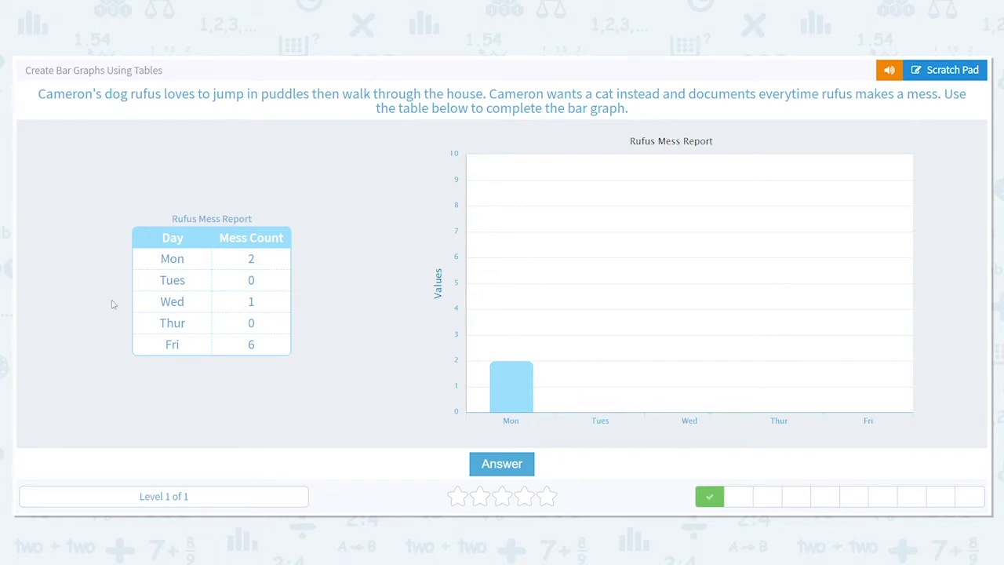
click(681, 399)
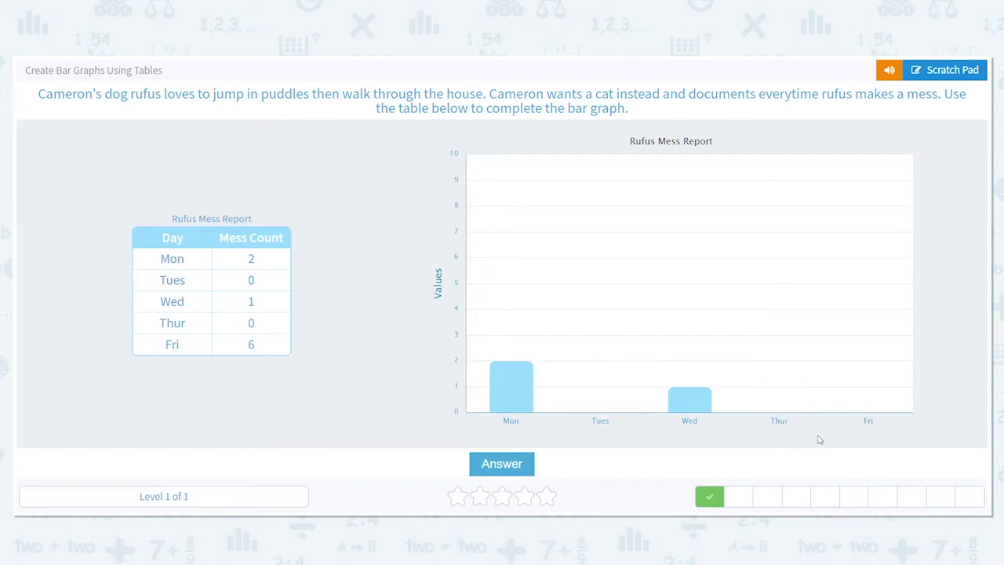
drag(869, 421, 860, 263)
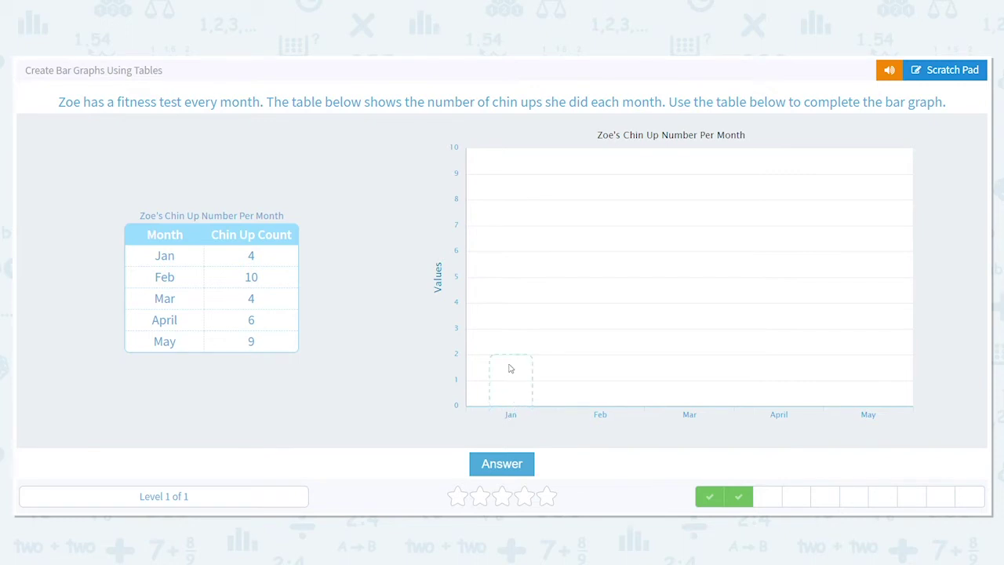
Step: Set Zoe's chin-up bars to Jan 4, Feb 10, Mar 4, April 6, May 9, and submit
click(509, 314)
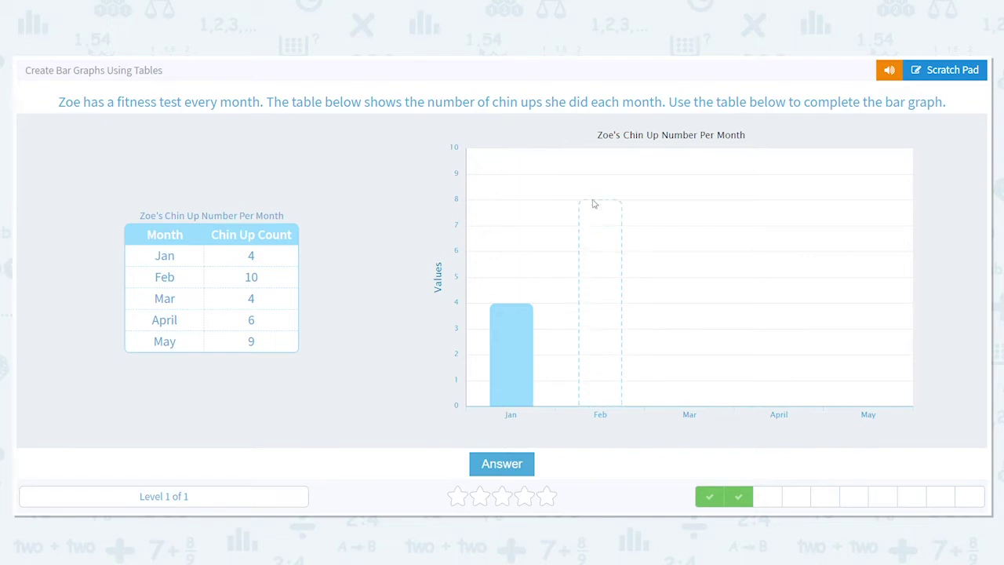
click(593, 157)
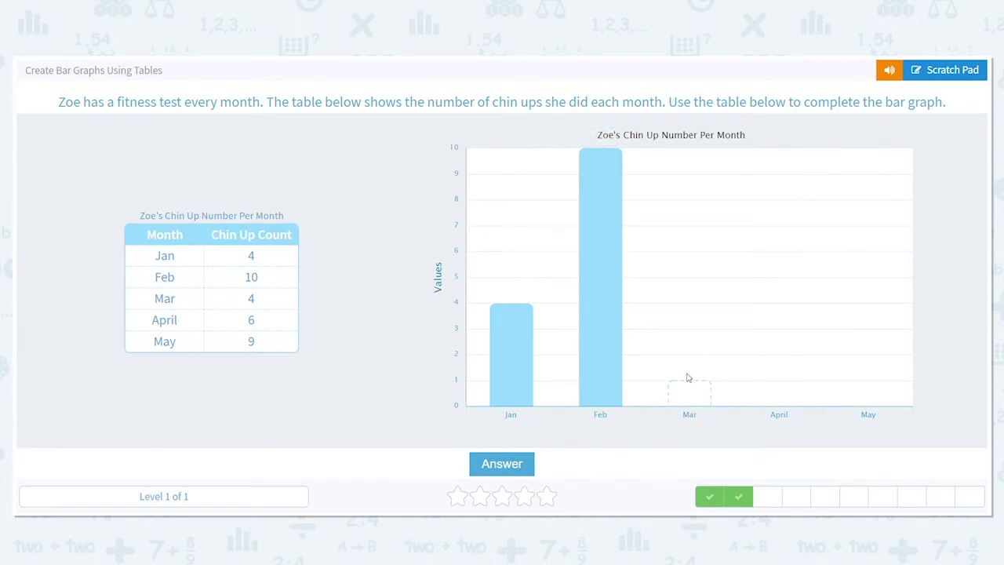
click(688, 312)
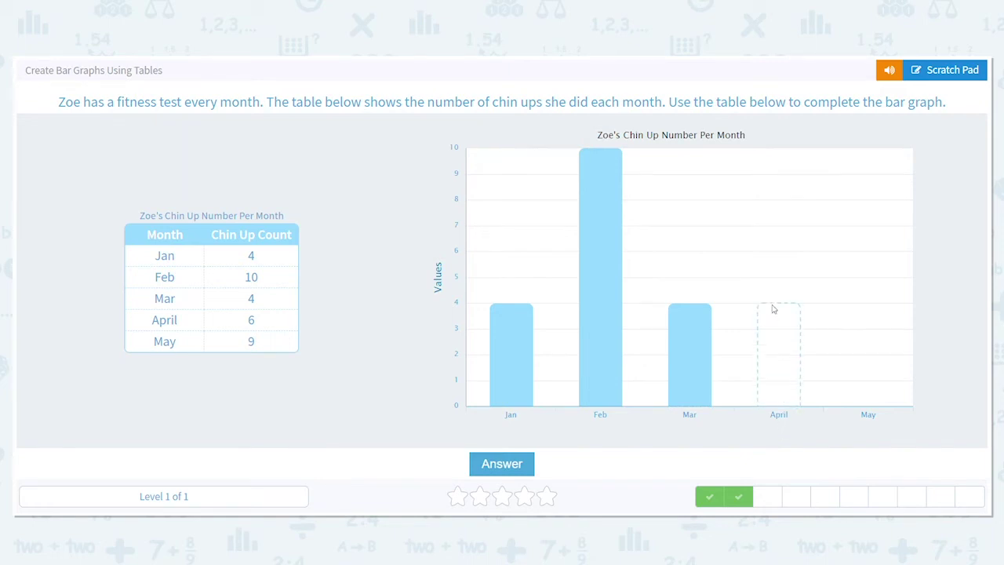
click(772, 263)
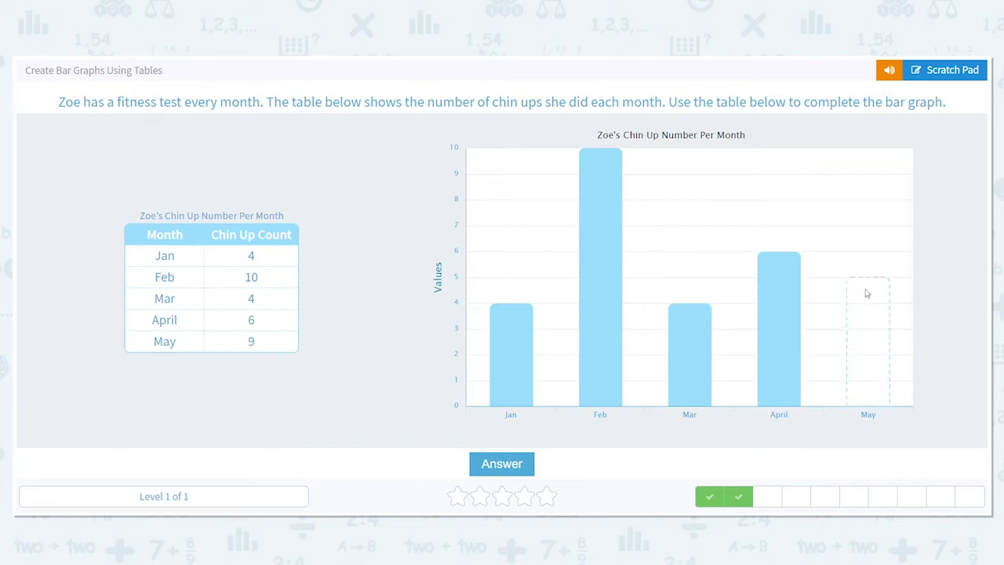
click(863, 245)
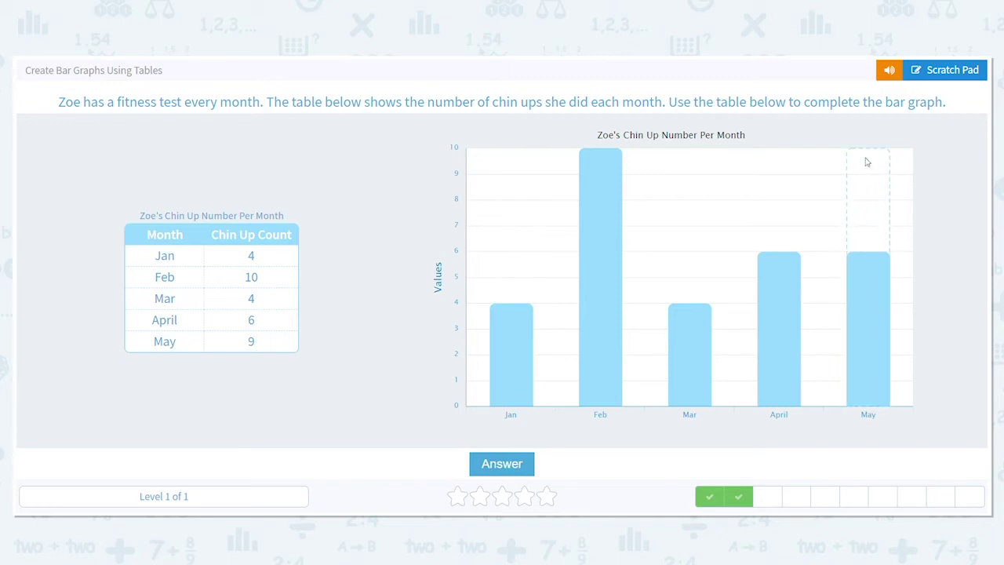
click(867, 161)
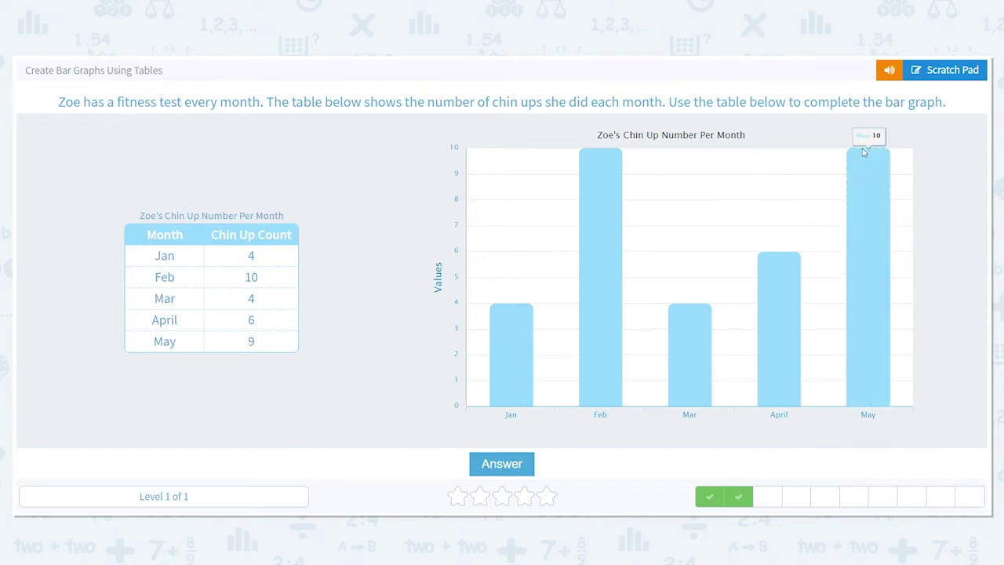
click(861, 168)
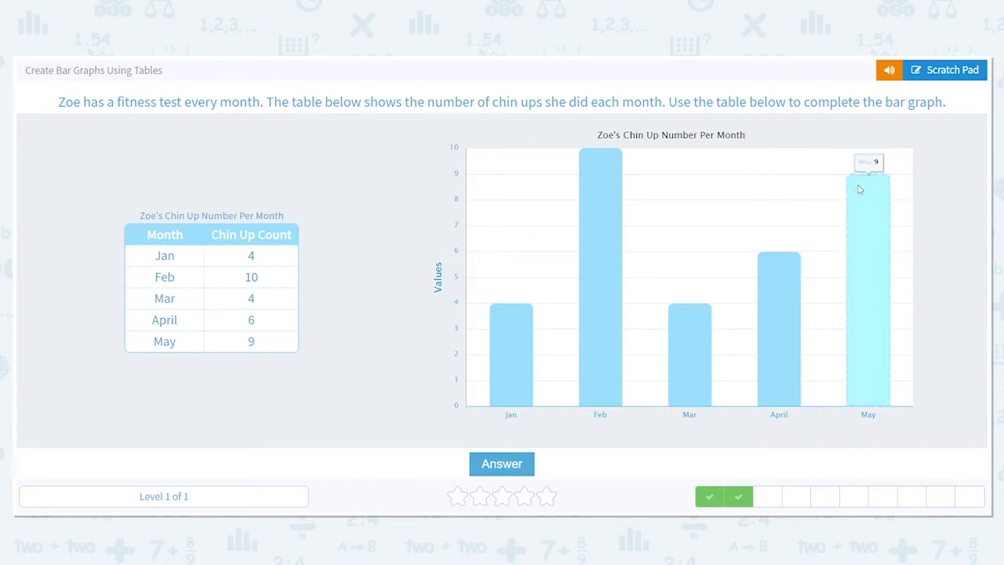
click(490, 465)
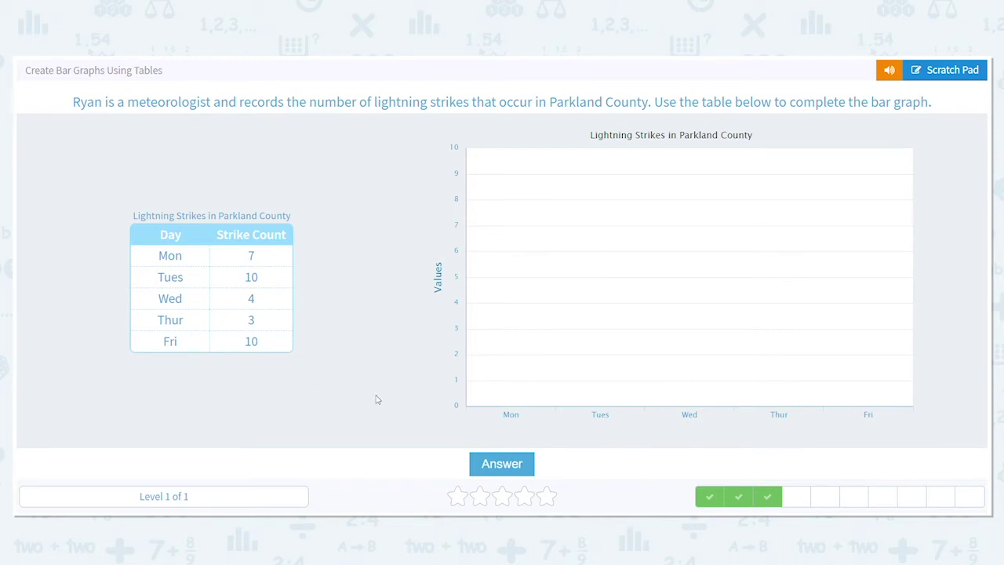
Step: Set Ryan's lightning-strike bars to Mon 7, Tues 10, Wed 4, Thur 3, Fri 10, and submit
drag(504, 401, 505, 240)
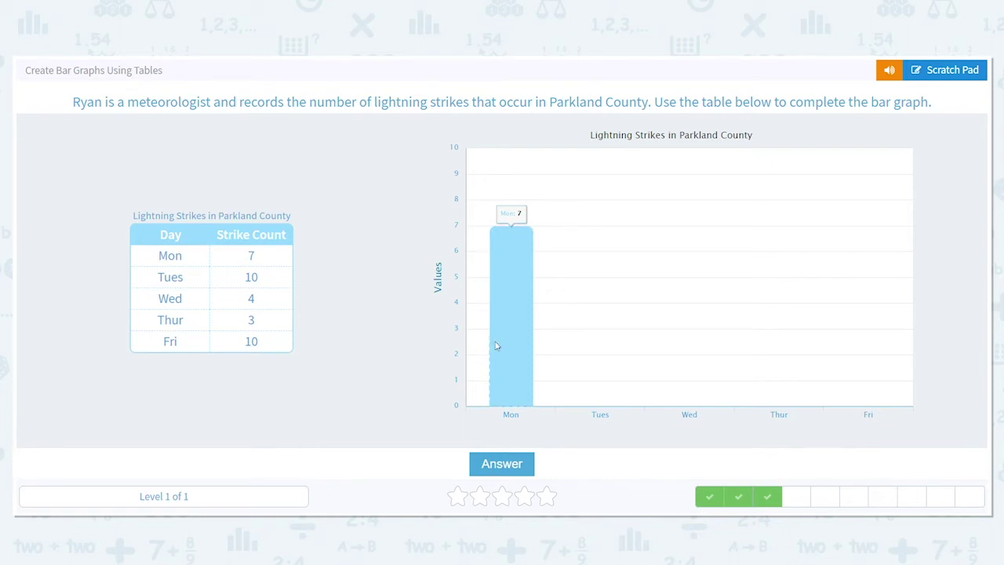
click(600, 158)
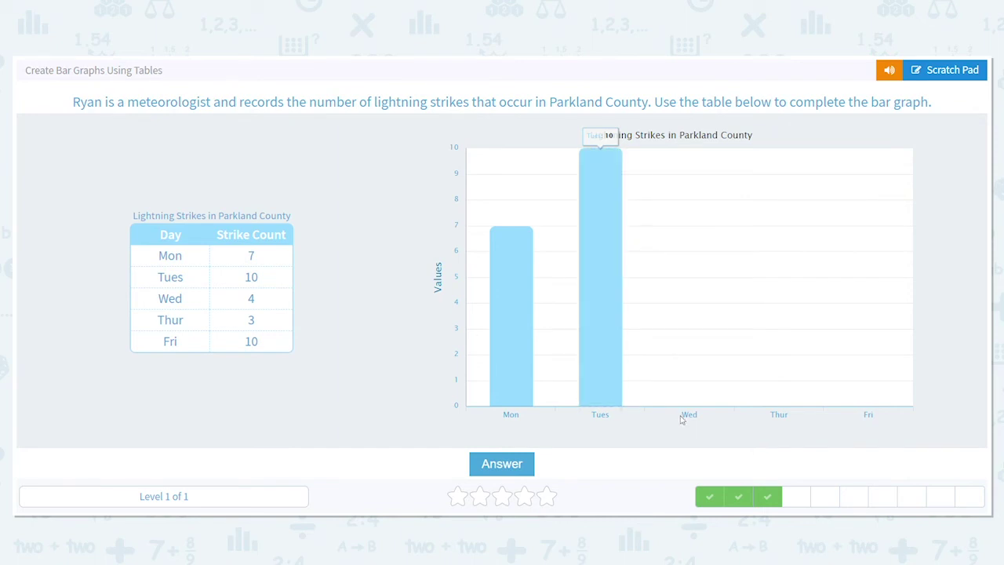
click(692, 312)
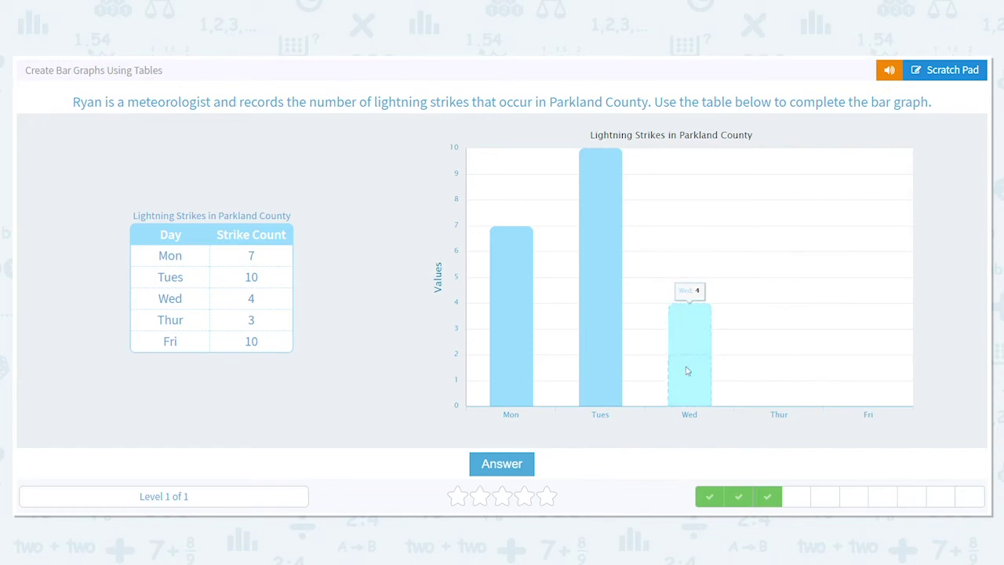
click(774, 337)
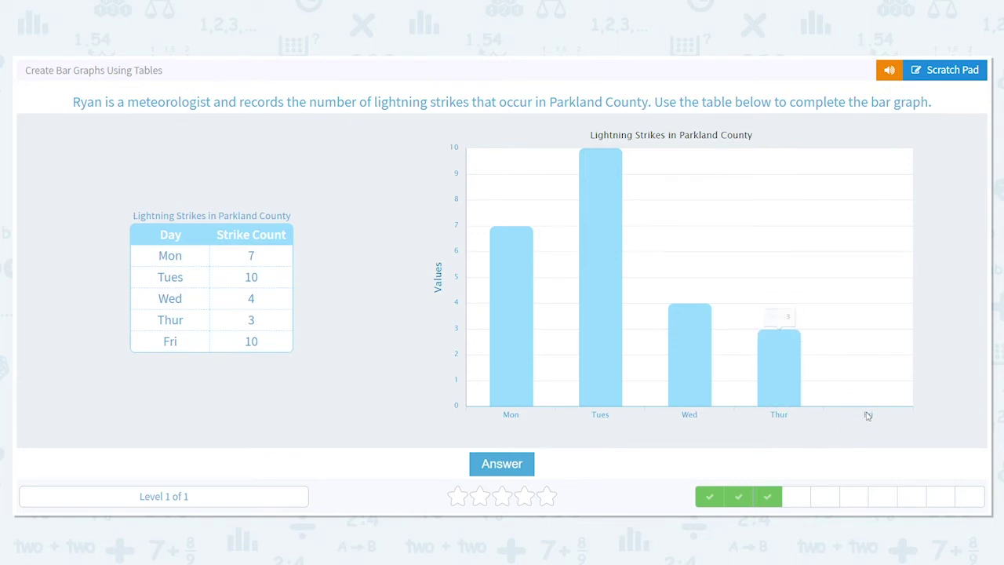
click(860, 158)
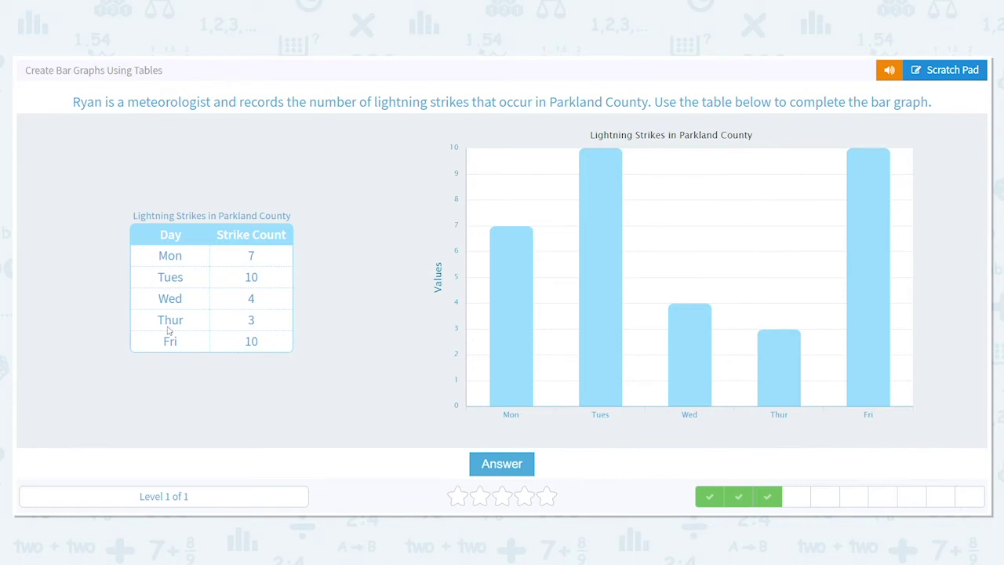
click(483, 464)
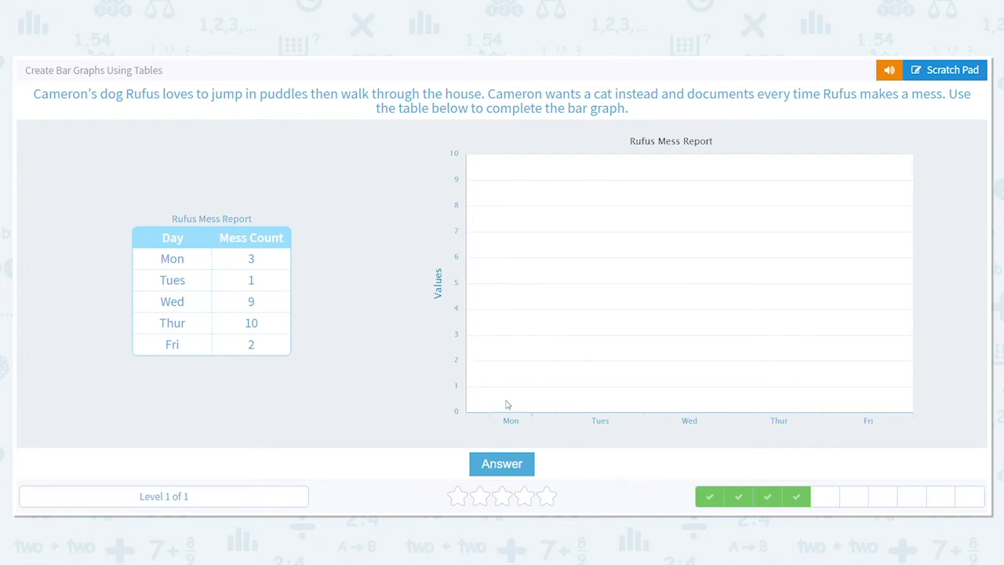
Step: Set the mess-count bars to Mon 3, Tues 1, Wed 9, Thur 10, Fri 2, and submit
click(514, 347)
click(527, 357)
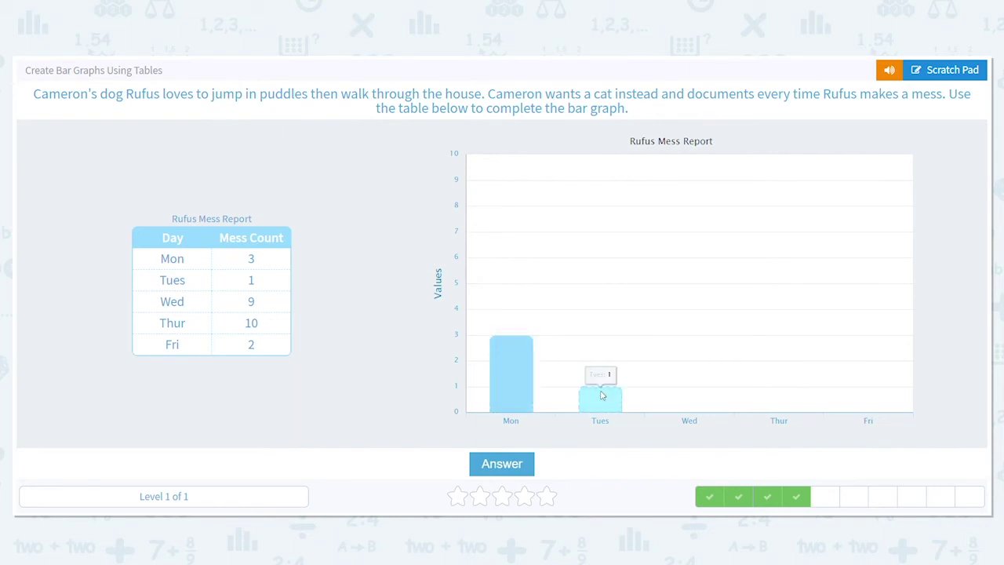
click(601, 396)
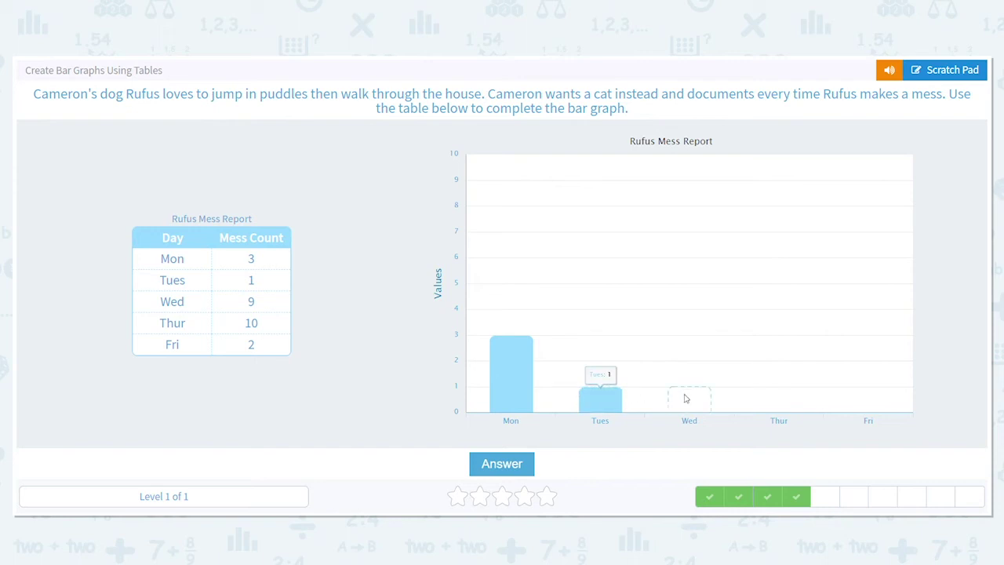
click(692, 193)
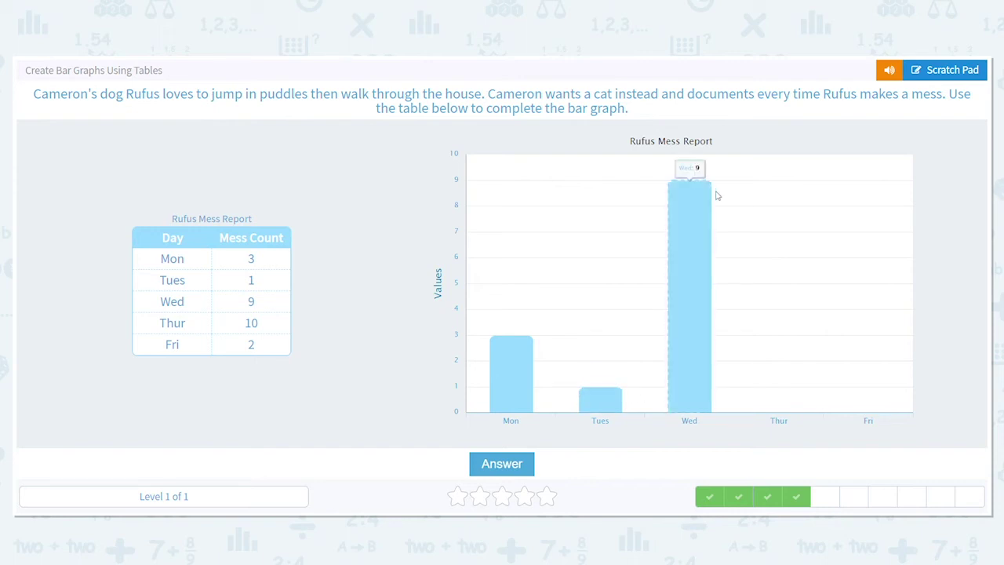
click(763, 168)
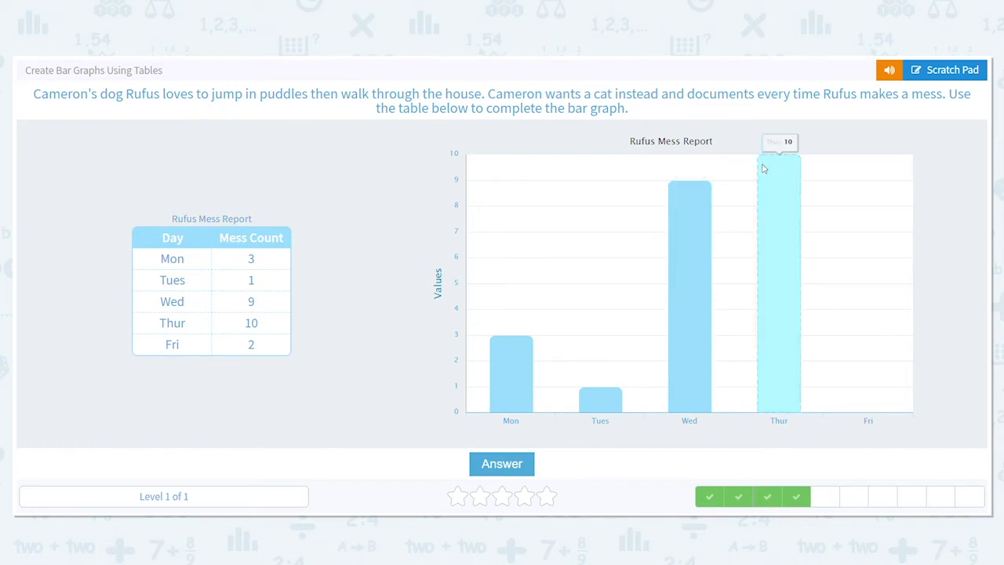
click(861, 366)
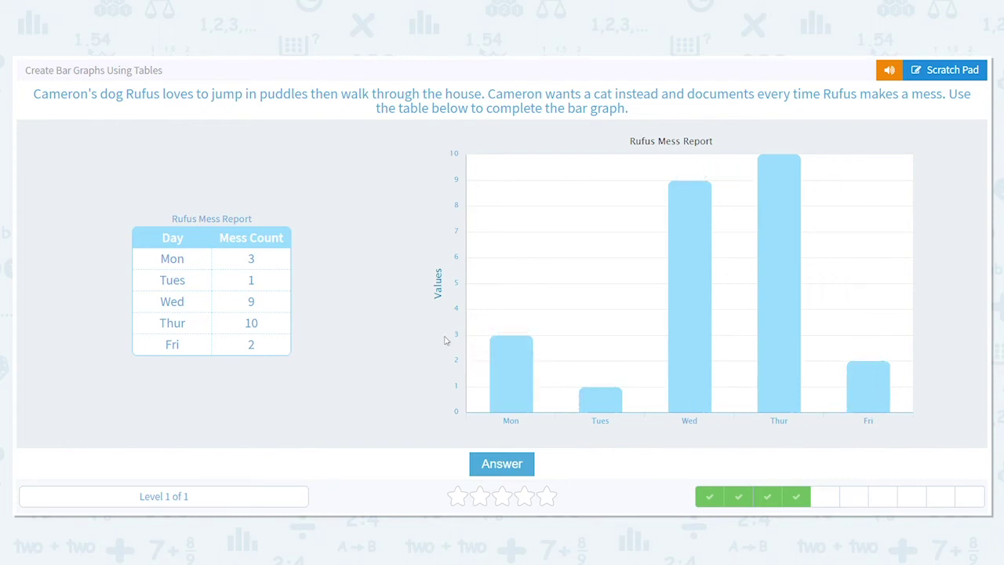
click(502, 464)
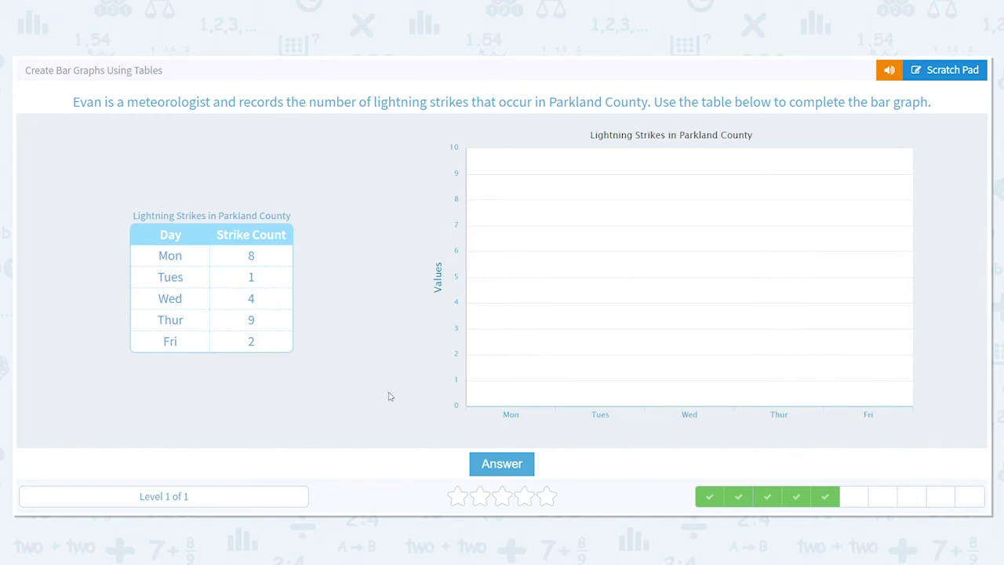
Step: Set Evan's lightning-strike bars to Mon 8, Tues 1, Wed 4, Thur 9, Fri 2, and submit
click(511, 215)
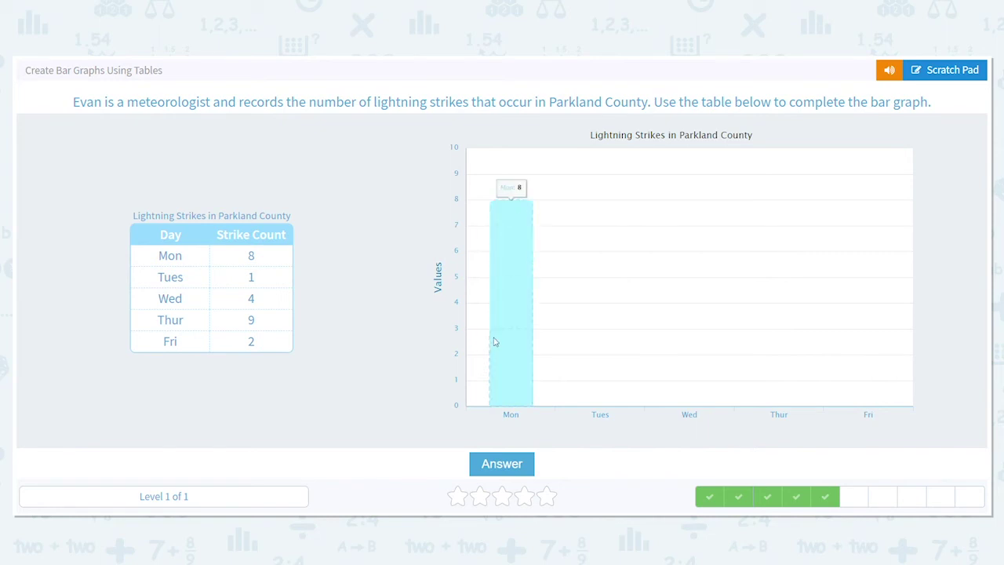
click(601, 392)
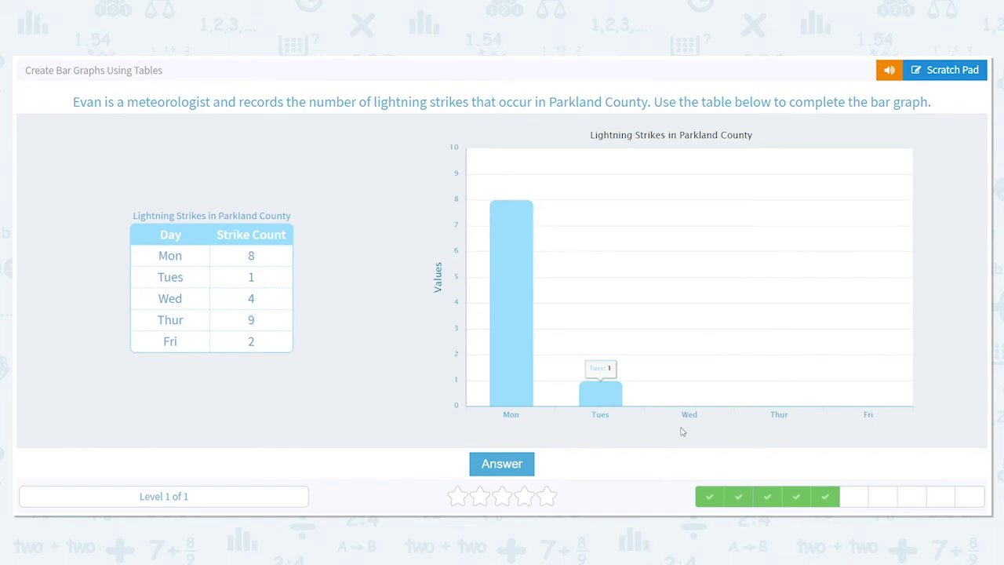
click(687, 316)
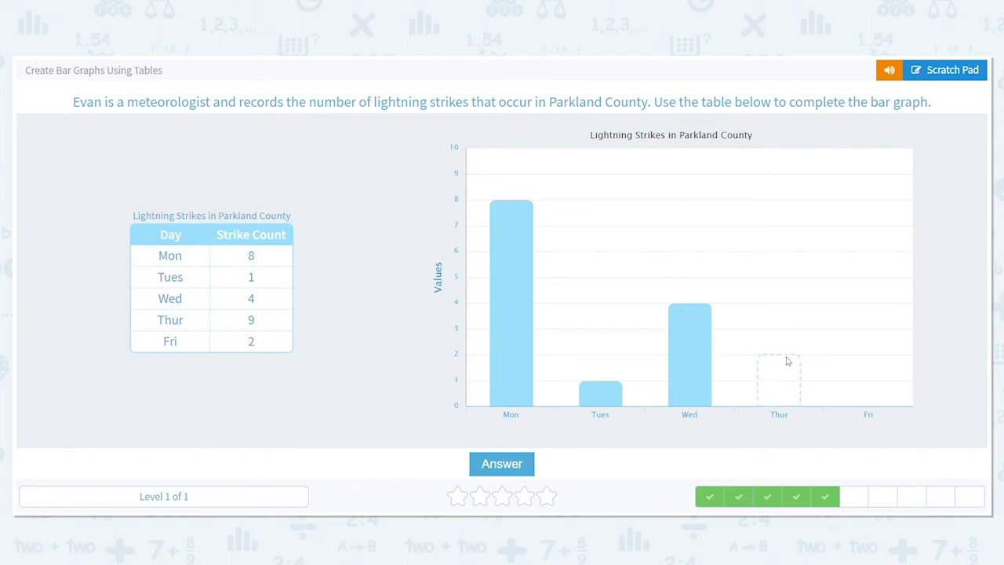
click(773, 186)
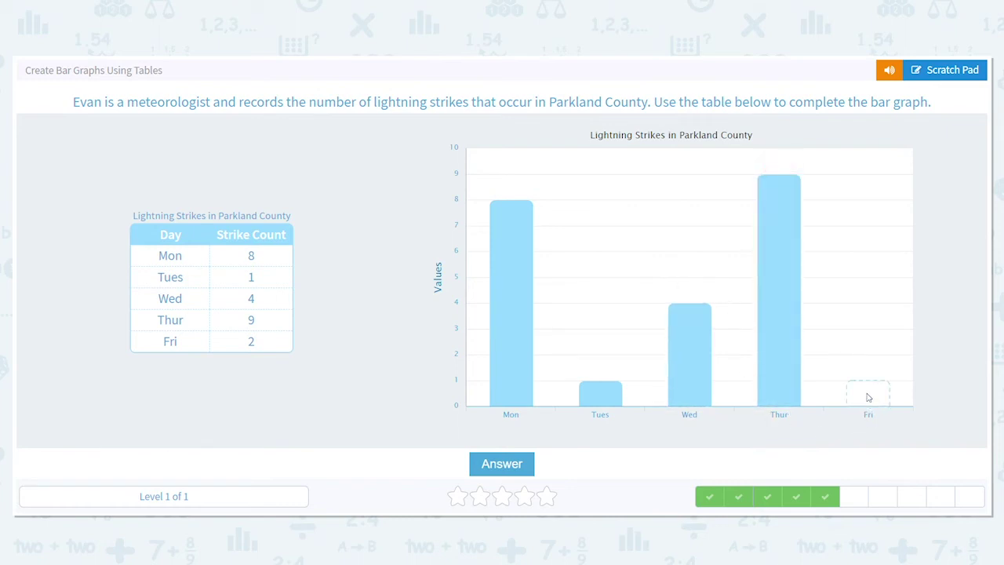
click(869, 358)
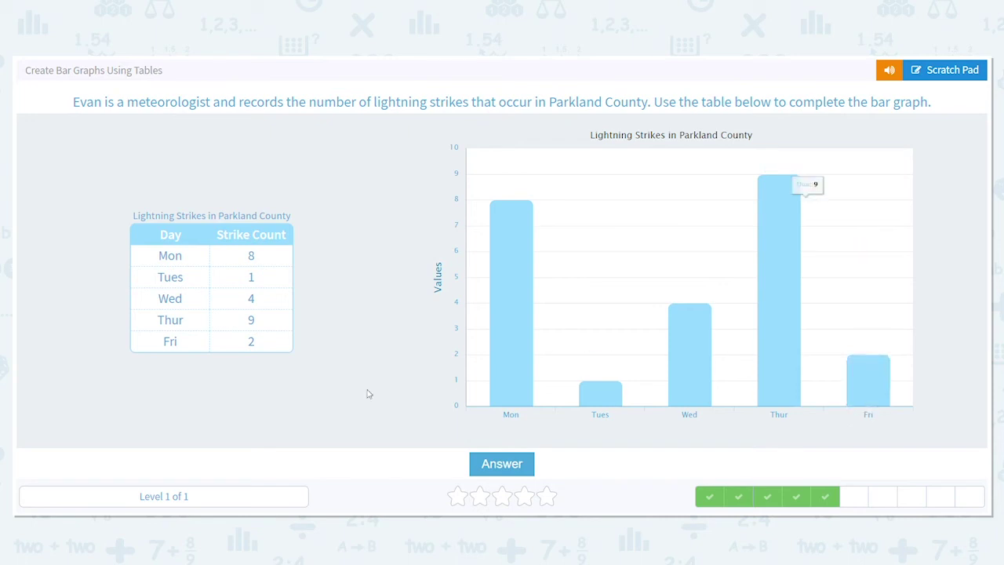
click(475, 463)
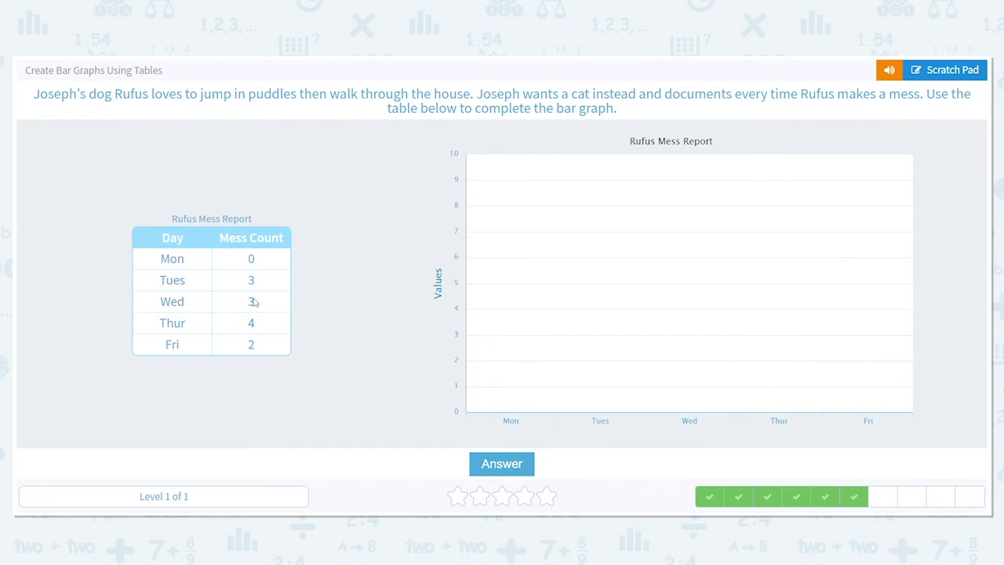
Step: Raise the Rufus Mess Report bars to Tues 3, Wed 3, Thur 4, Fri 2, leaving Mon at 0, and submit
drag(596, 408, 597, 349)
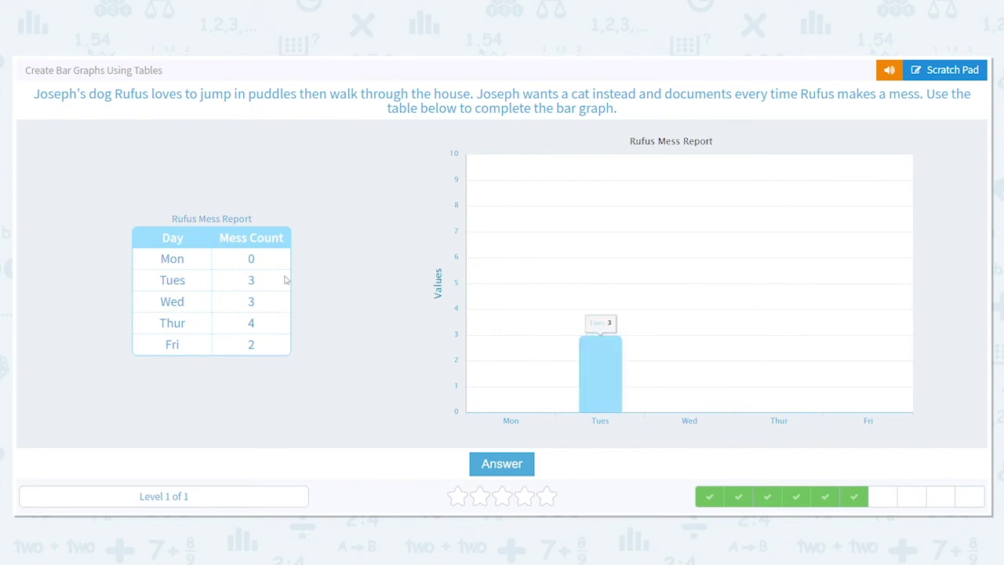
drag(690, 406, 685, 346)
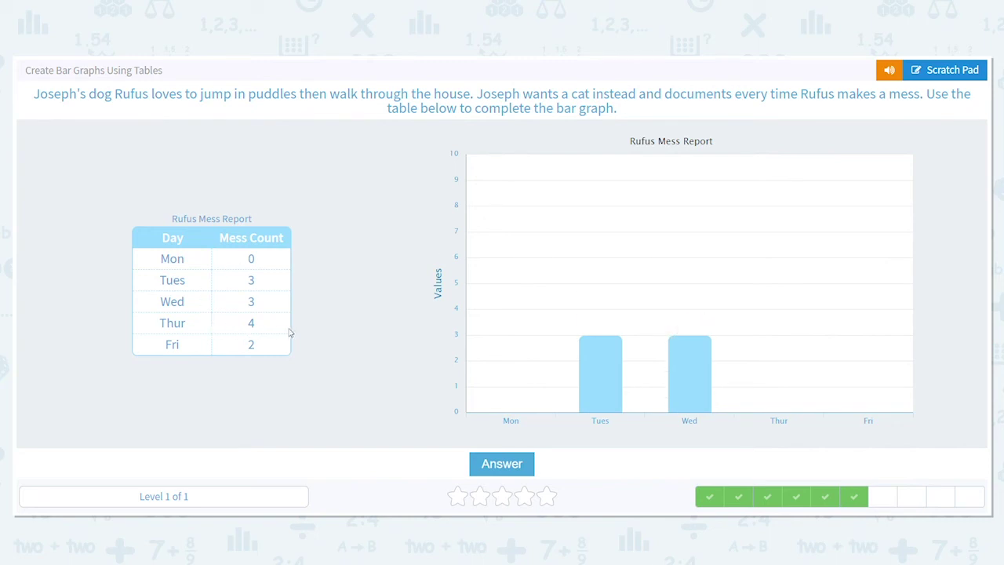
drag(781, 404, 782, 318)
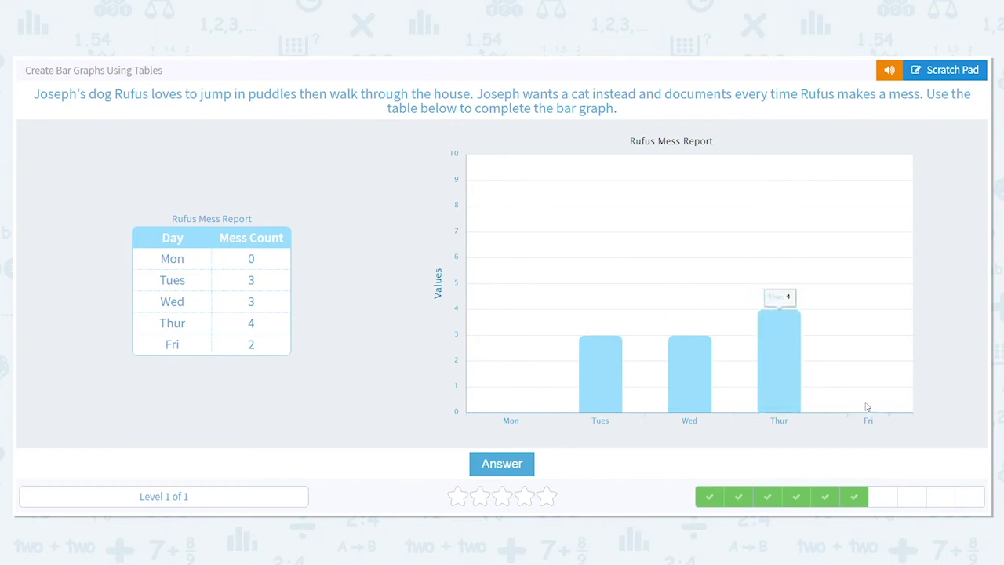
drag(869, 400, 867, 373)
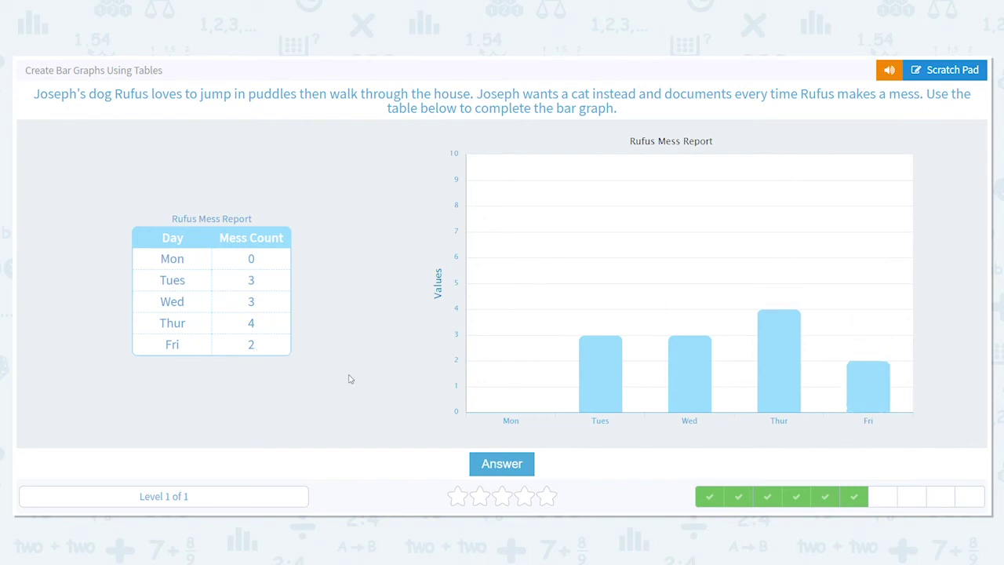
click(492, 463)
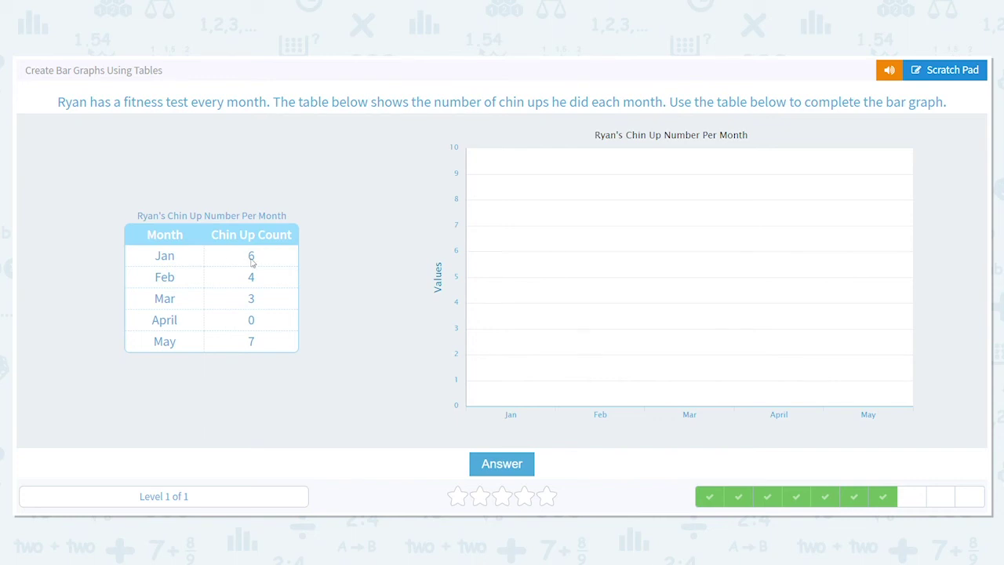
Step: Raise the chin-up bars to Jan 6, Feb 4, Mar 3, May 7, leaving April empty, and submit
drag(511, 424, 507, 260)
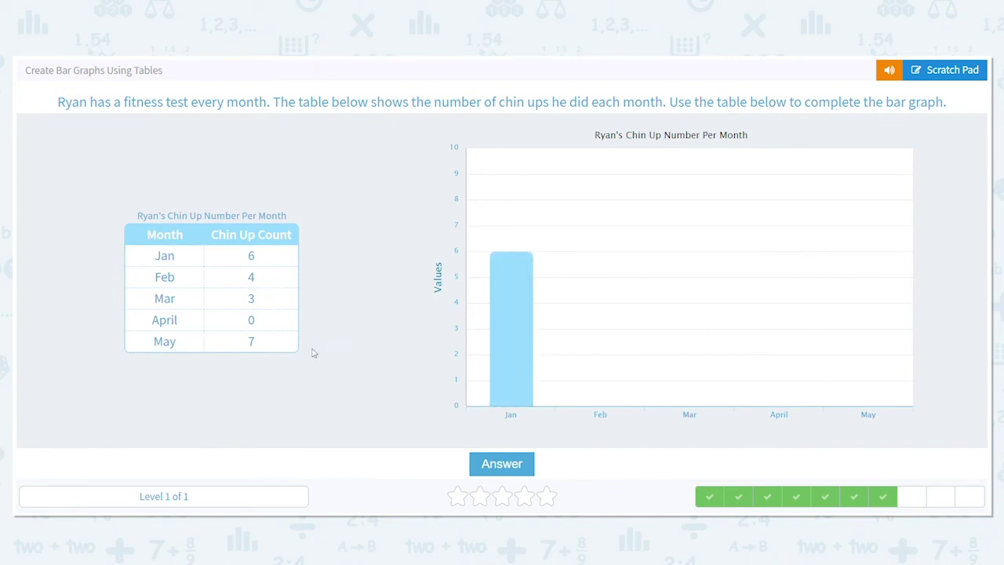
drag(600, 431, 599, 315)
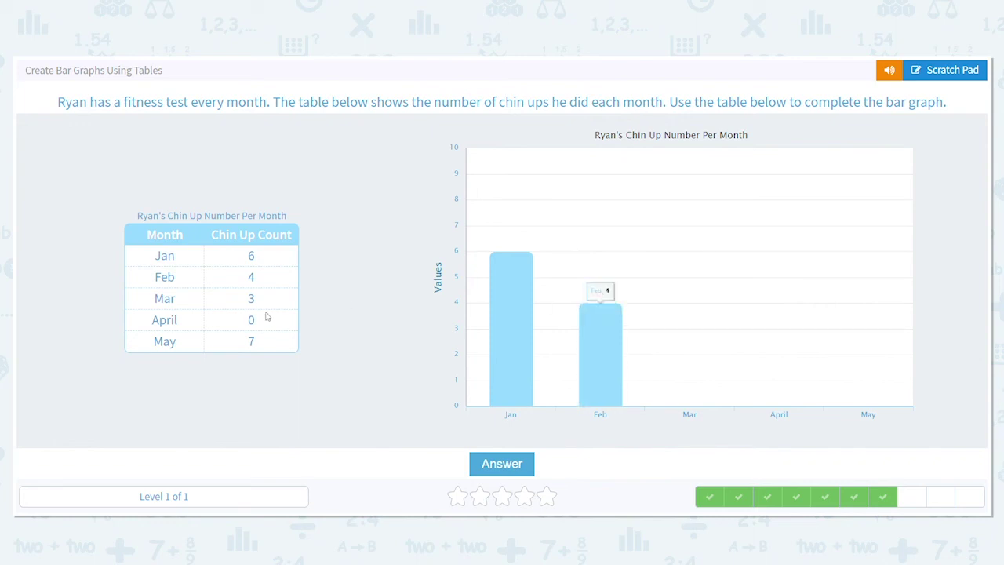
drag(689, 407, 689, 336)
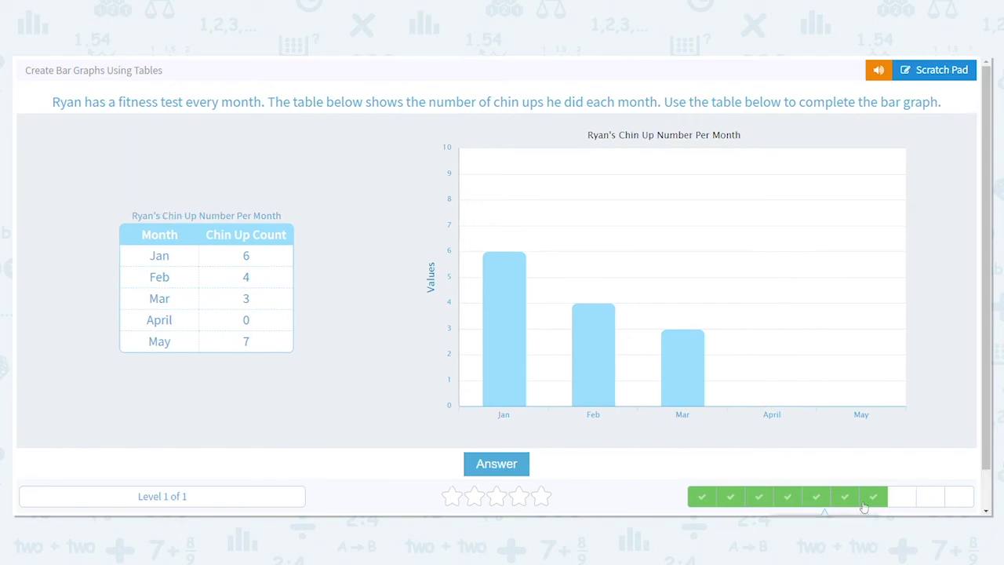
drag(868, 400, 863, 242)
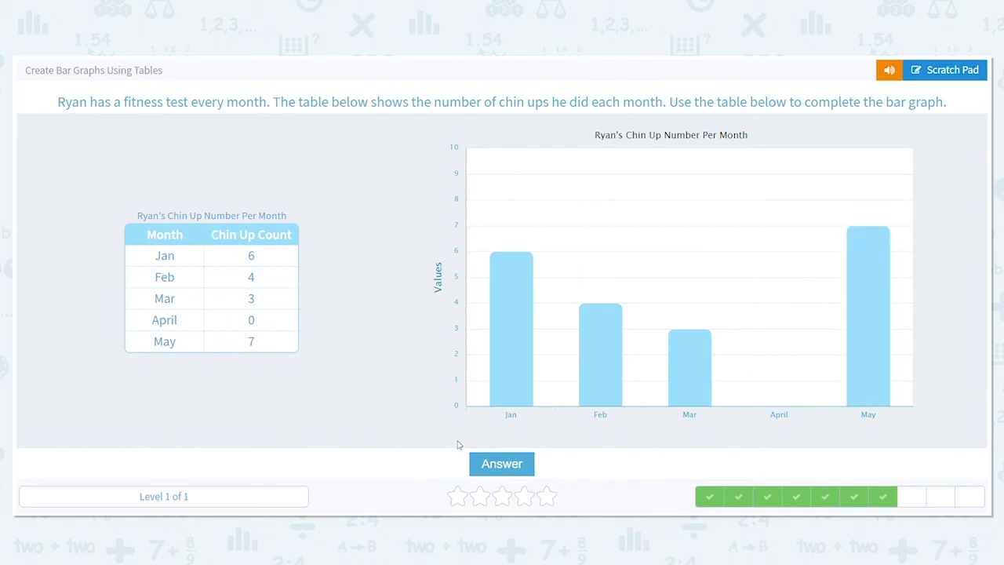
click(485, 465)
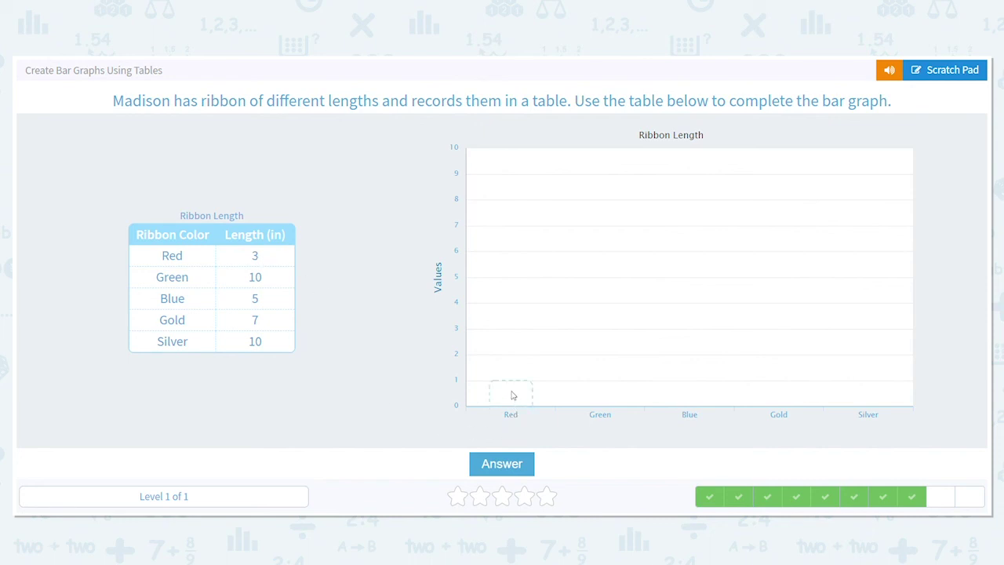
Step: Set the ribbon lengths to Red 3, Green 10, Blue 5, Gold 7, Silver 10, and submit
click(508, 344)
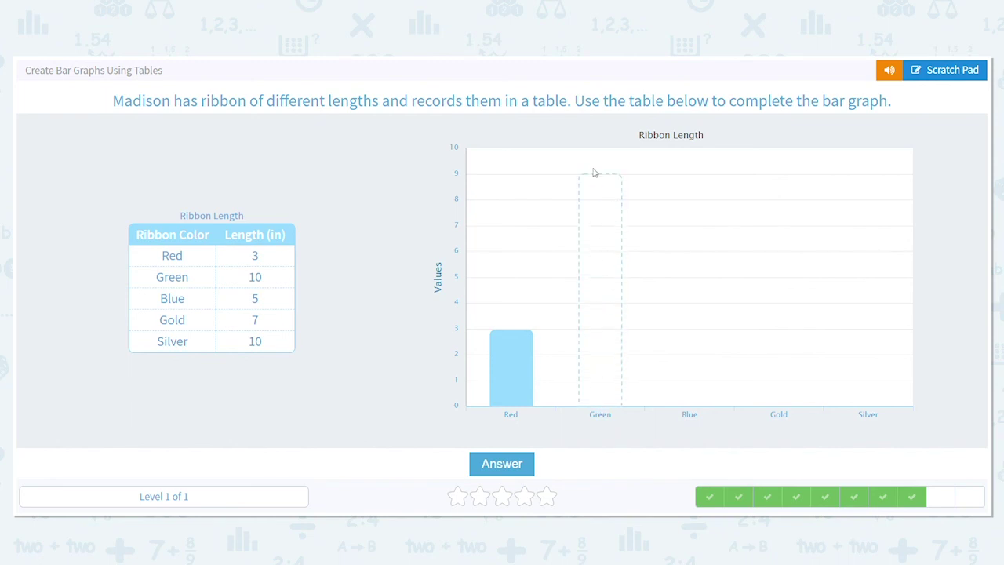
click(596, 157)
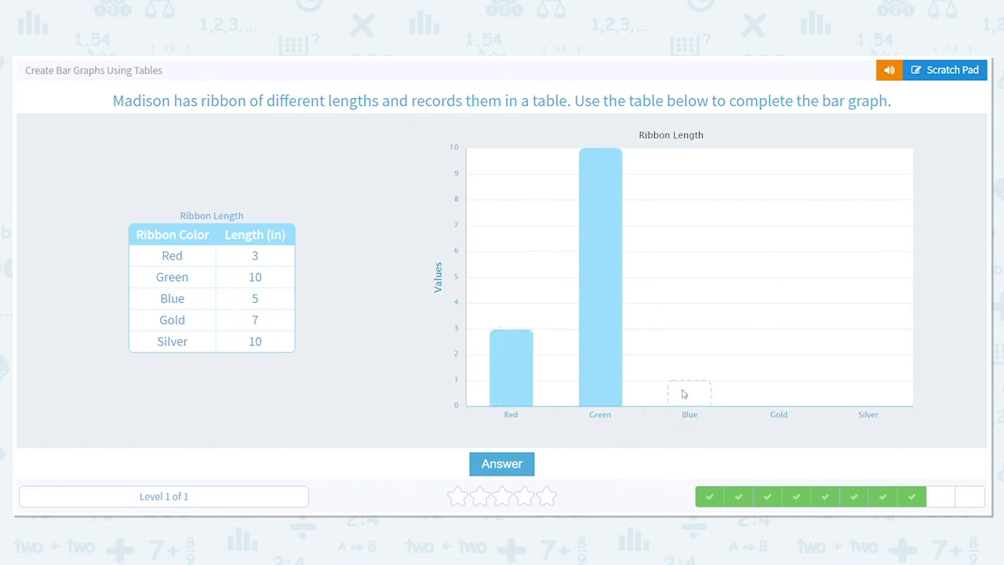
click(682, 284)
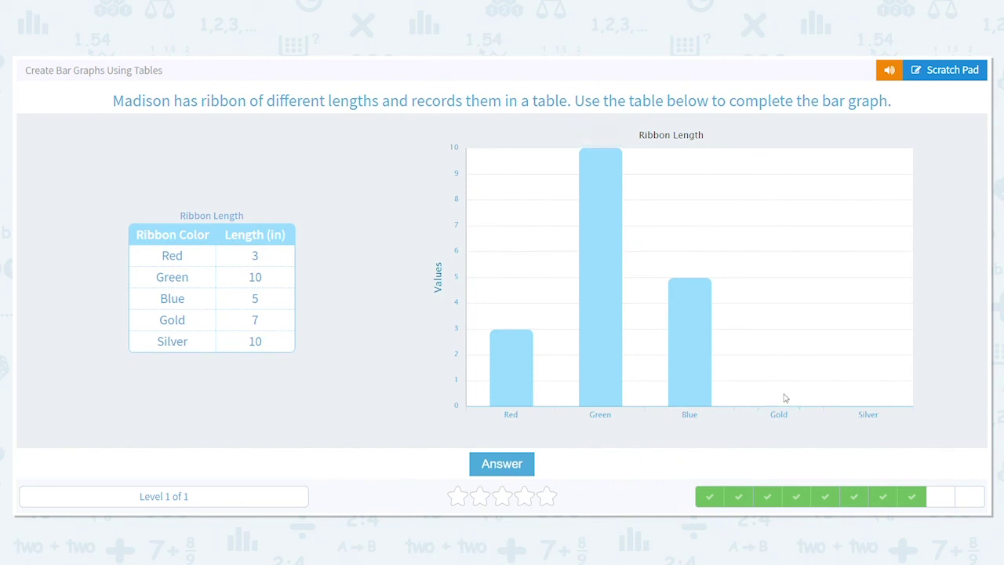
click(776, 230)
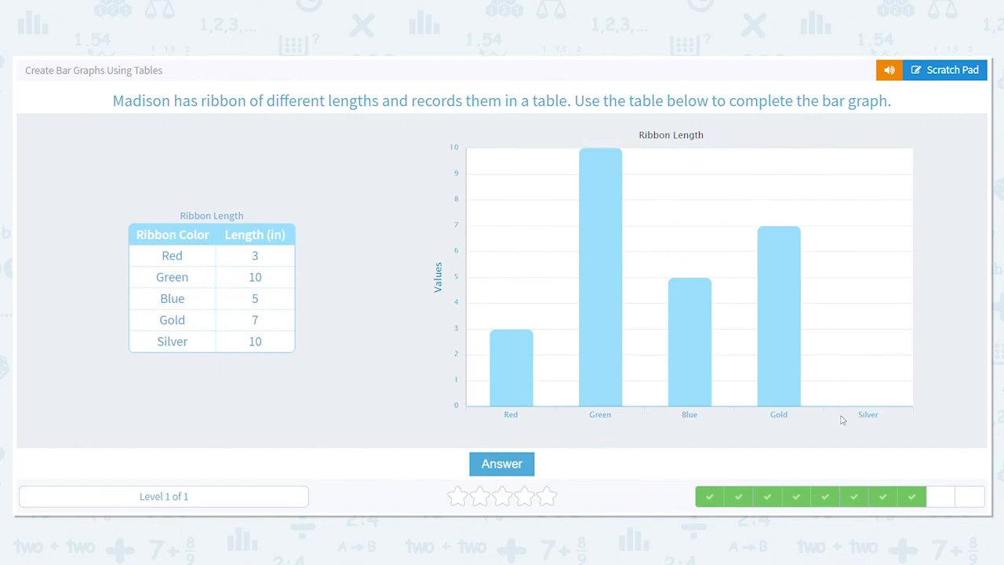
click(857, 157)
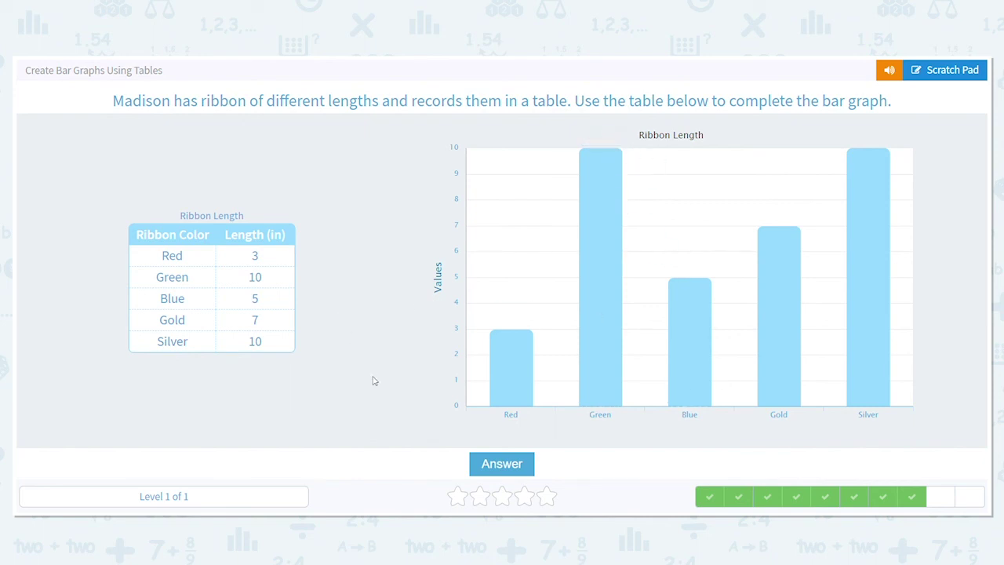
click(494, 464)
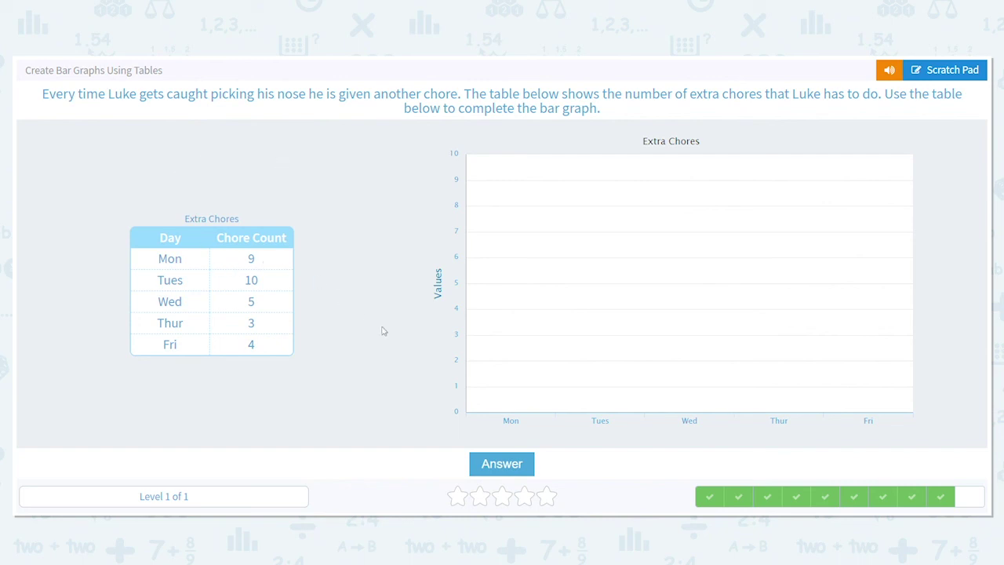
Step: Set the Extra Chores bars to Mon 9, Tues 10, Wed 5, Thur 3, Fri 4, and submit the final problem
click(506, 195)
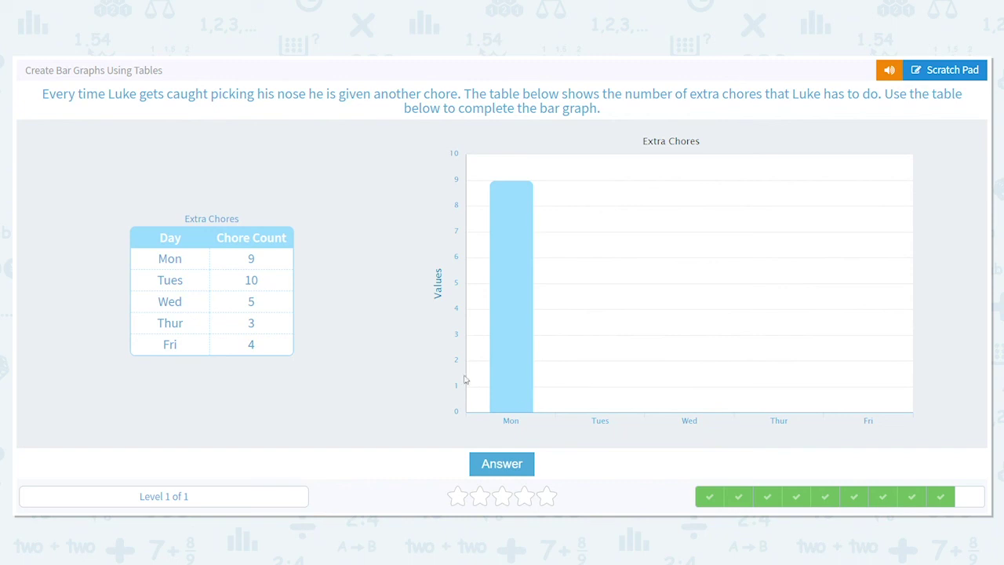
click(597, 161)
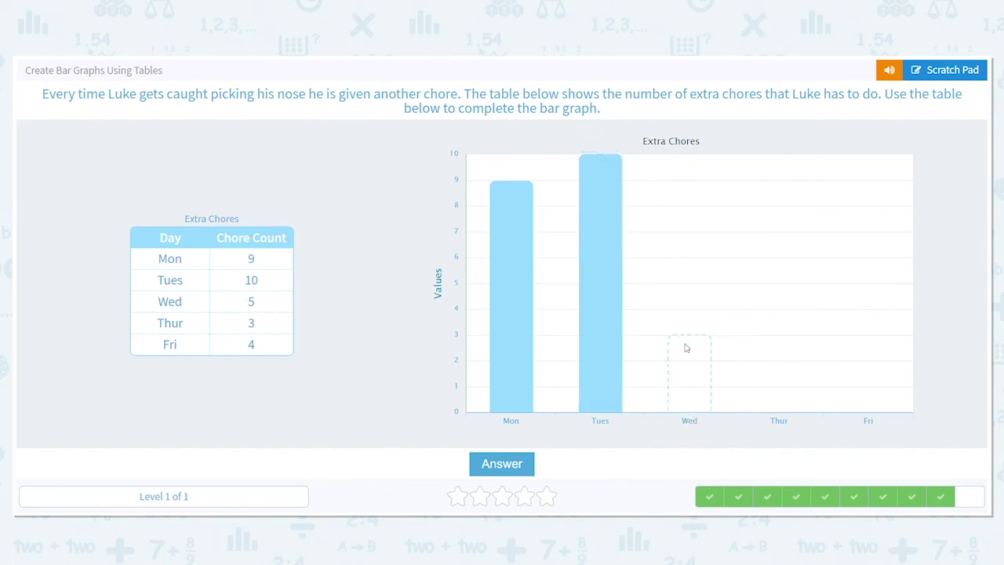
click(685, 295)
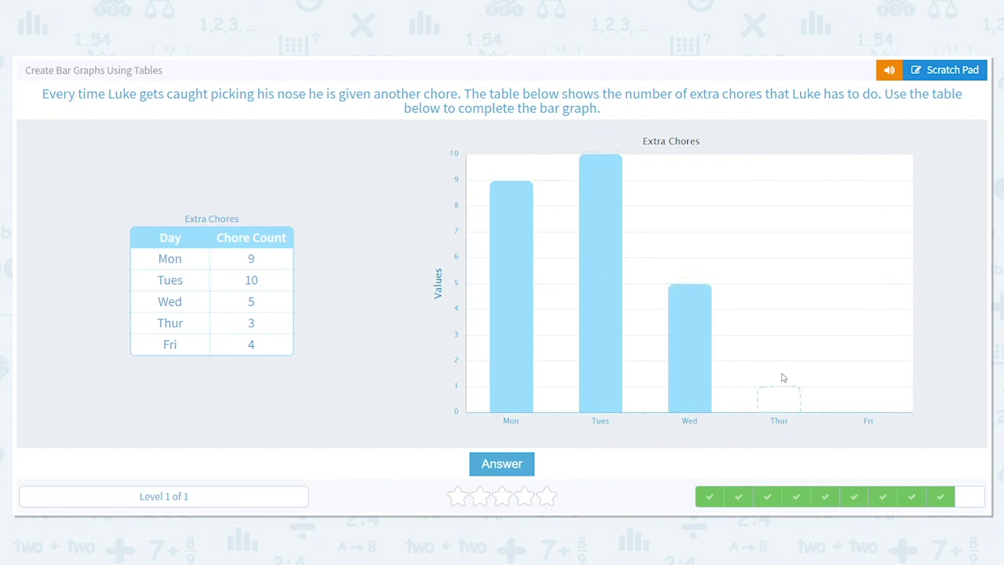
click(779, 340)
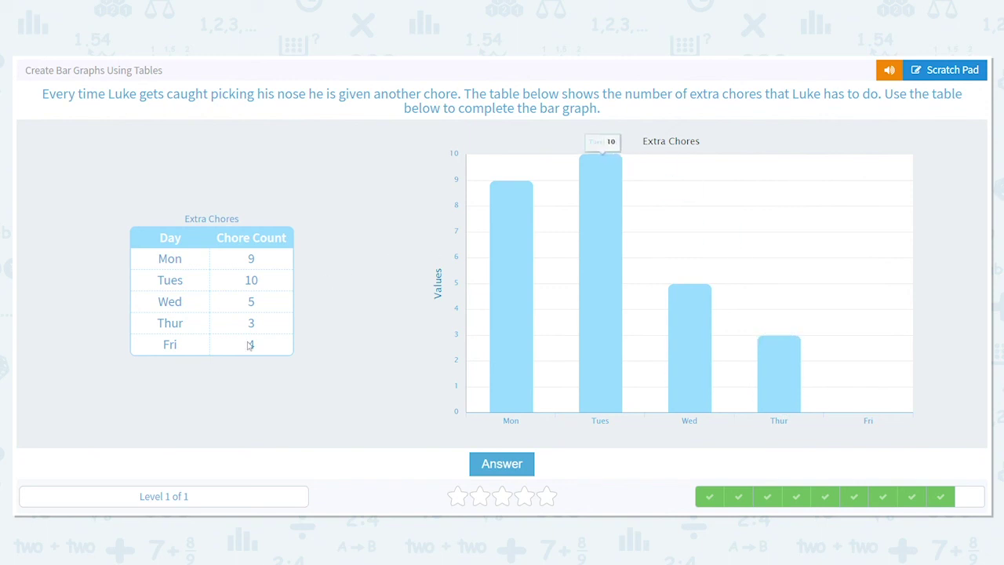
click(864, 320)
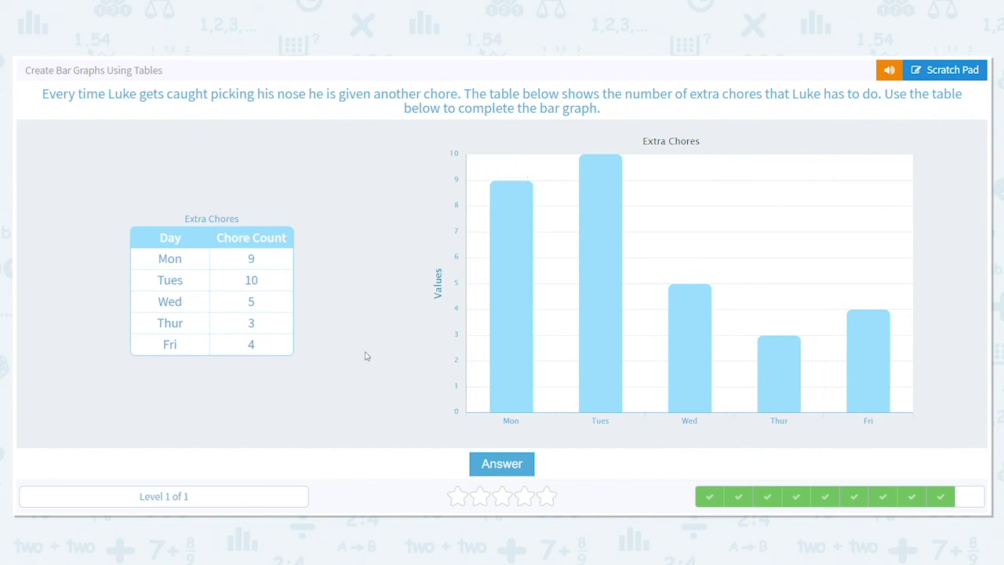
click(494, 467)
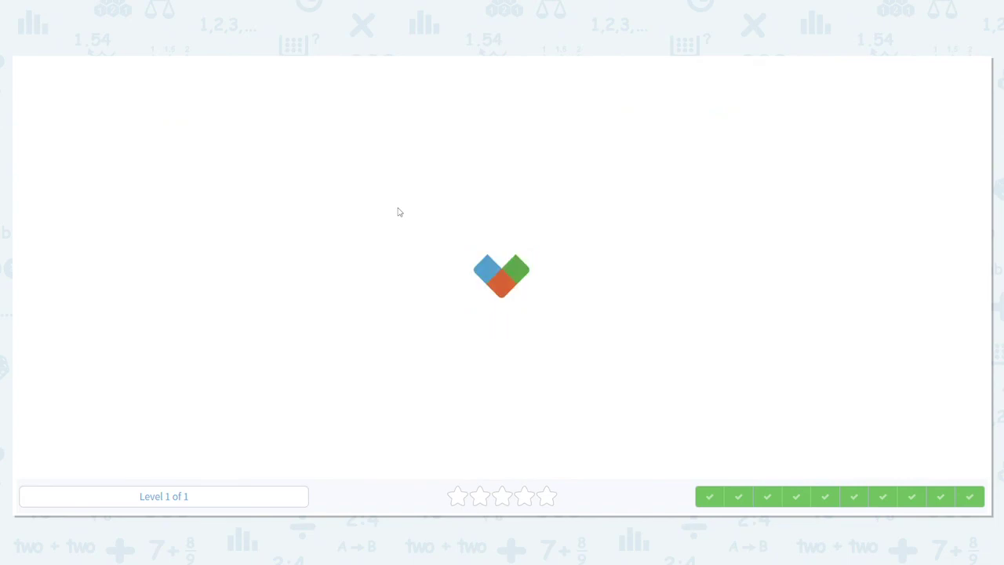